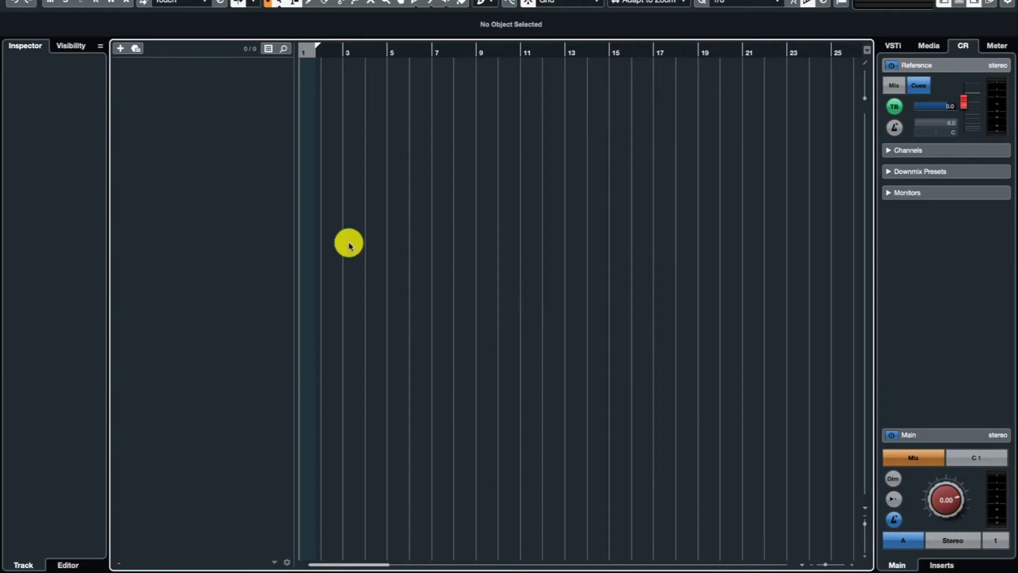
Add an instrument track for Superior Drummer 3, fed by the HPD-20.
left_click(120, 49)
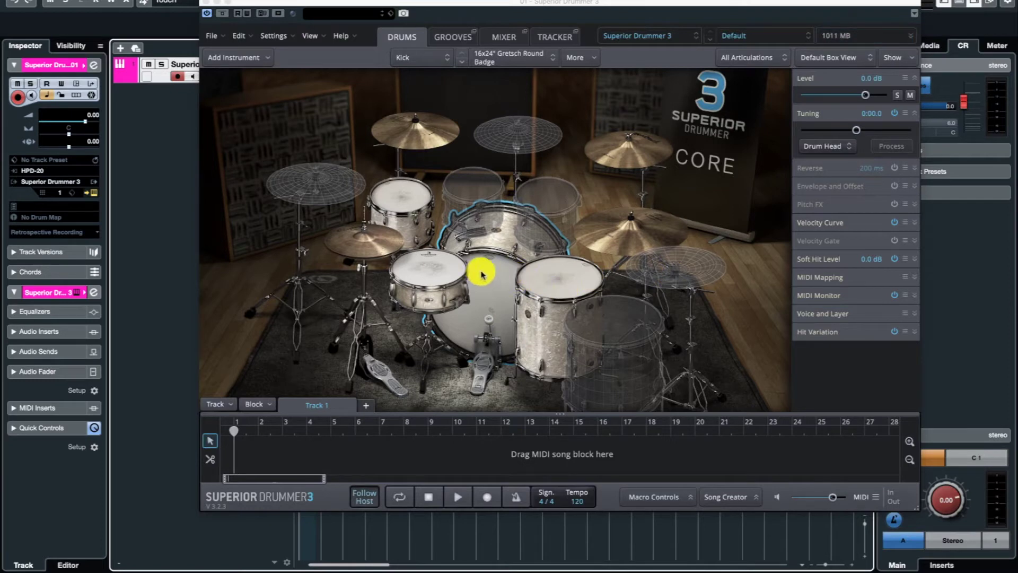
left_click(423, 270)
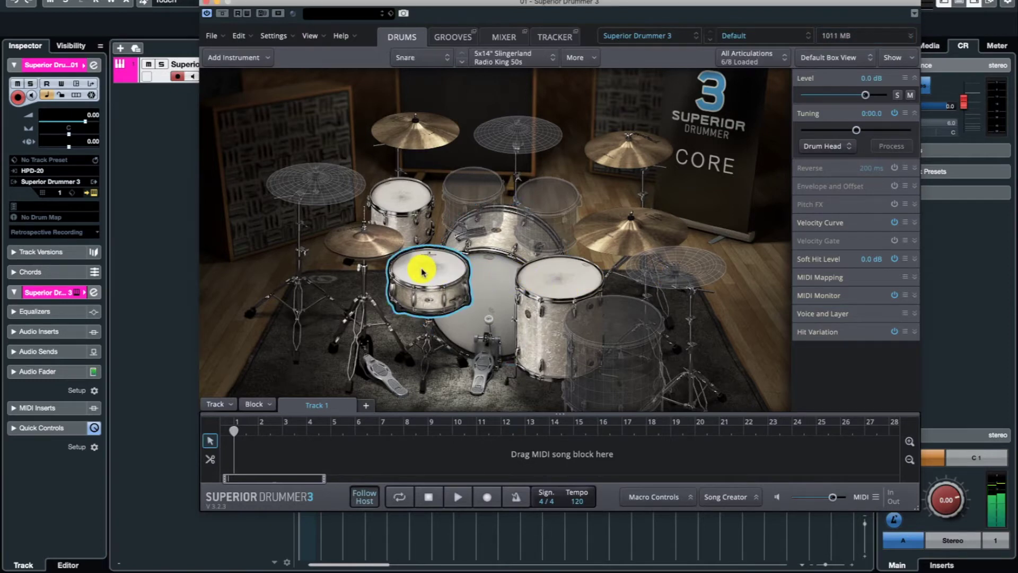
left_click(482, 285)
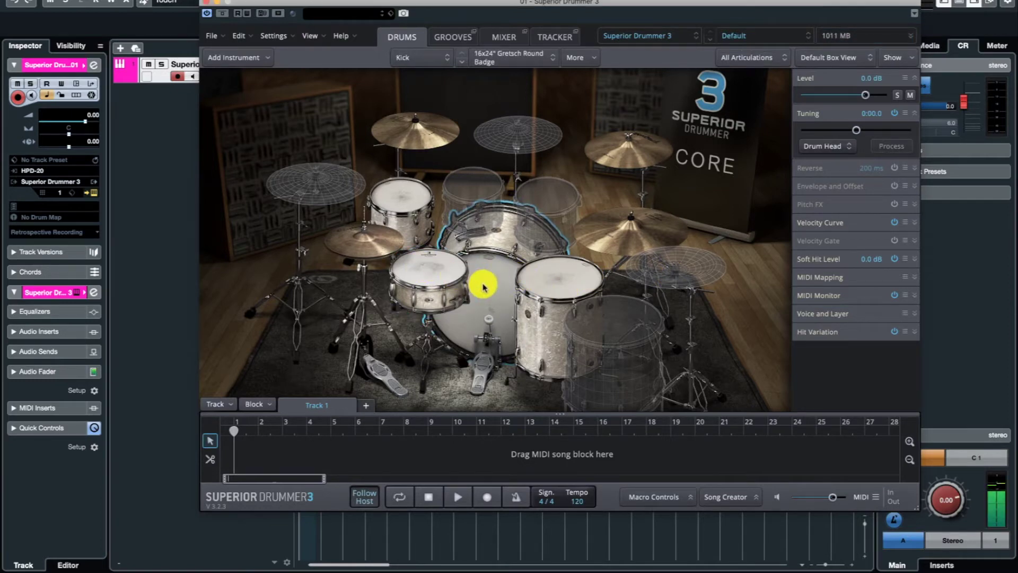
left_click(410, 200)
left_click(423, 265)
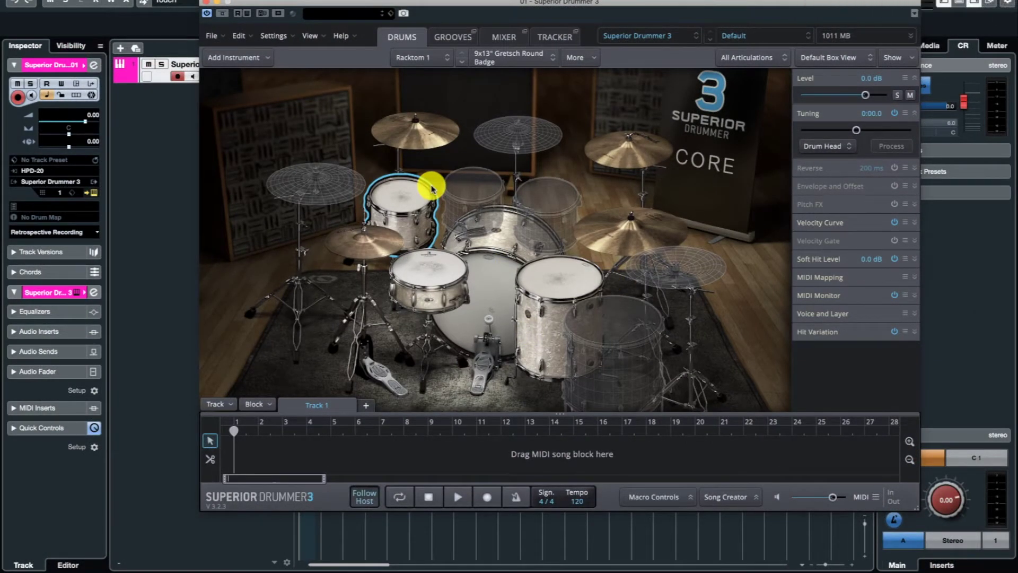
Under MIDI Mapping, learn an HPD-20 pad note for the kick's Open hit.
left_click(907, 278)
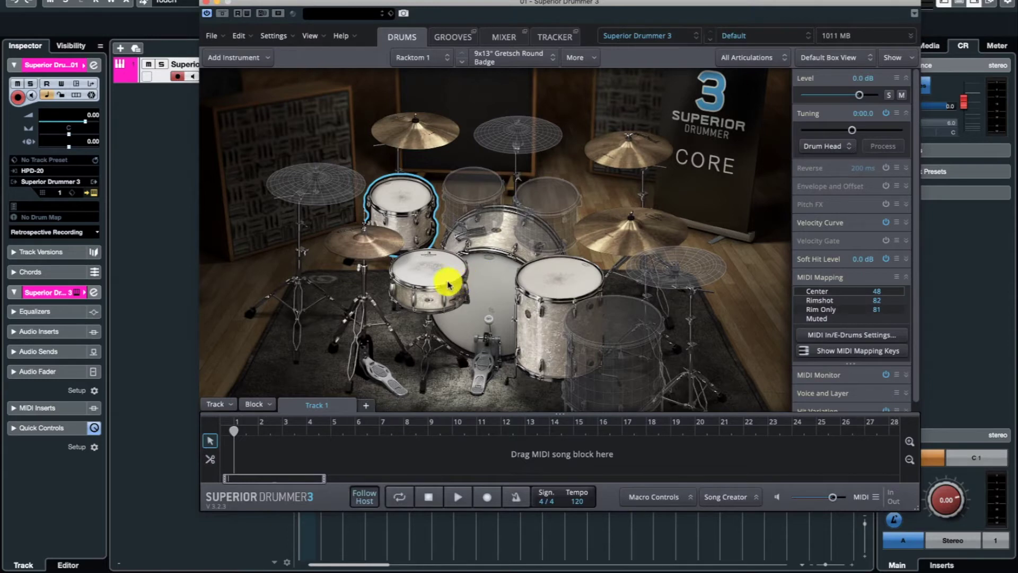
left_click(497, 287)
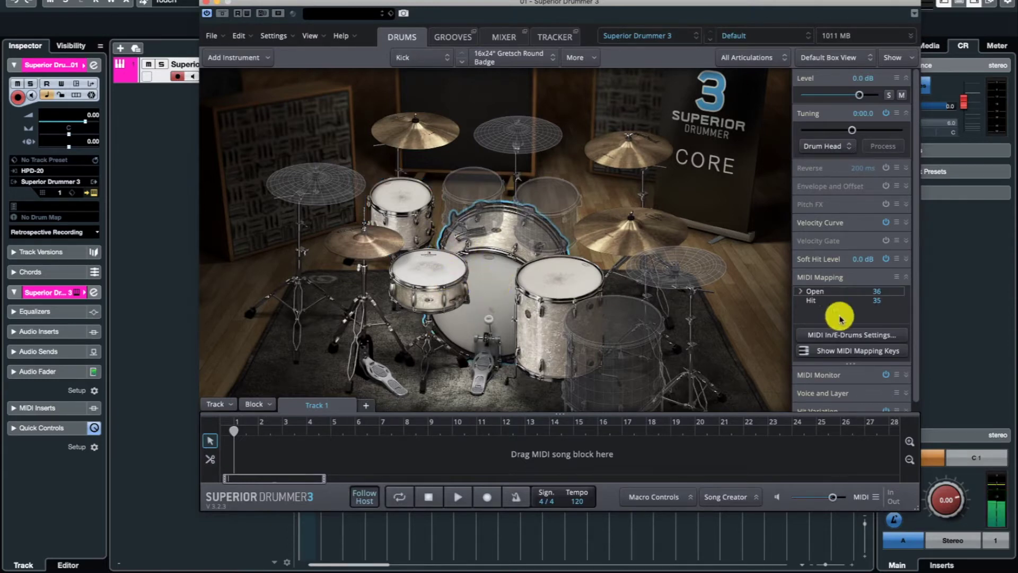
right_click(898, 292)
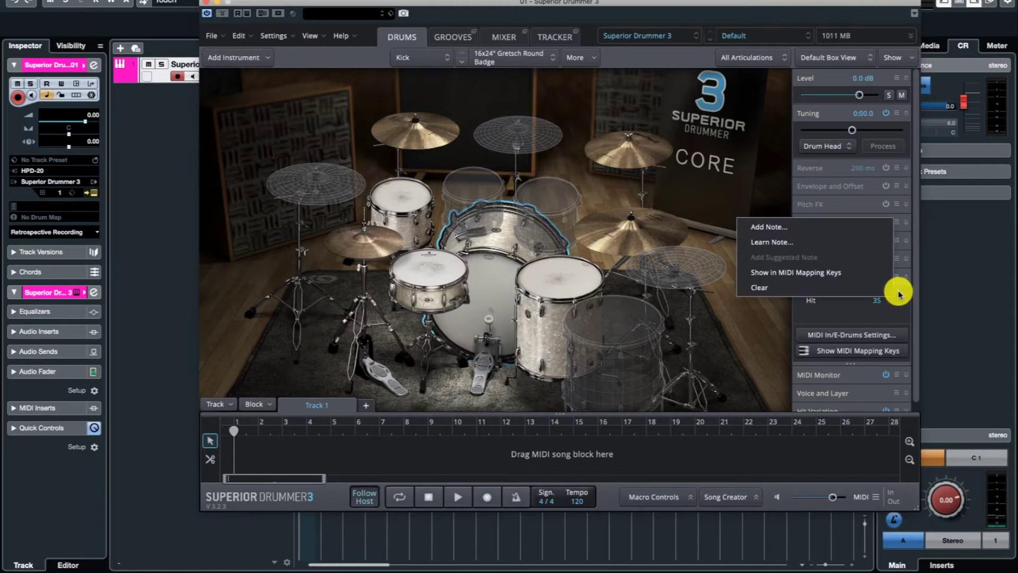
left_click(800, 243)
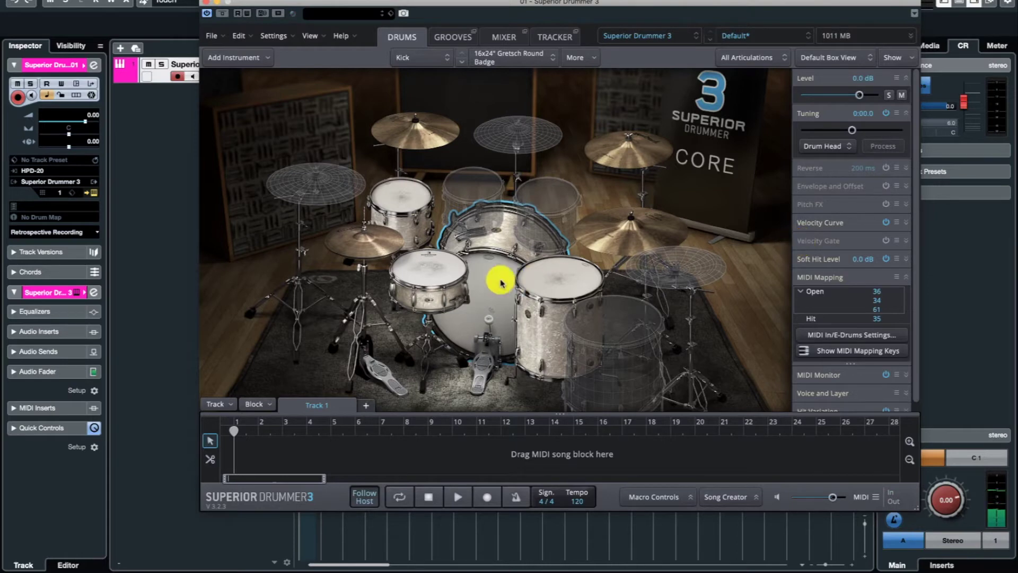
Learn an HPD-20 pad note for the snare's Center hit.
left_click(422, 271)
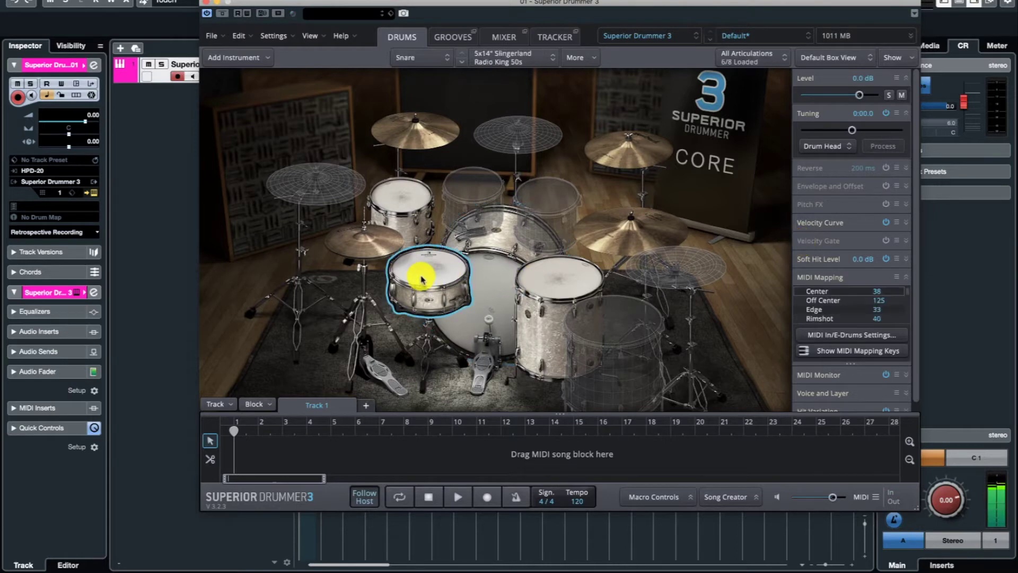
left_click(898, 291)
left_click(795, 243)
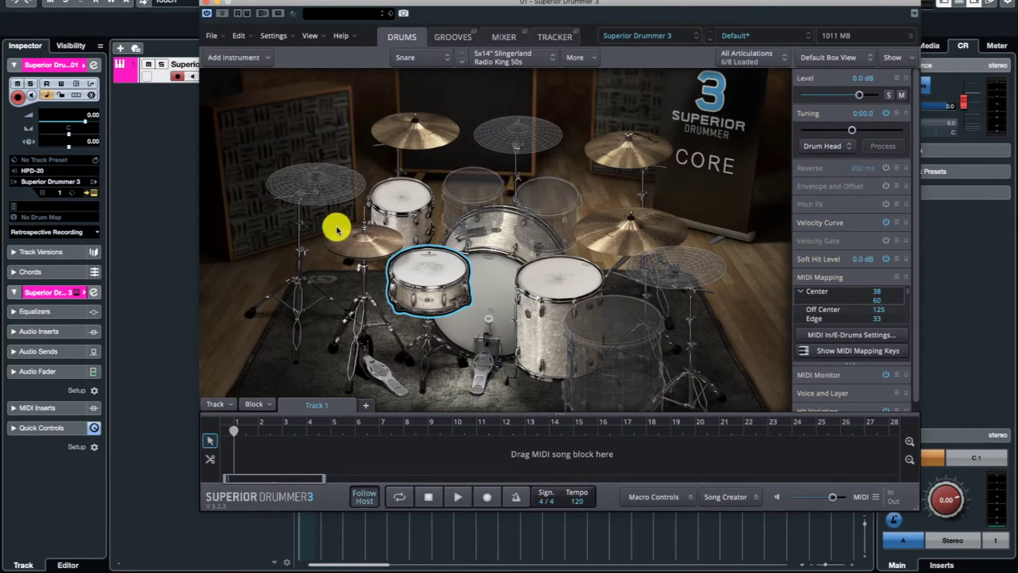
Learn an HPD-20 pad note for a hi-hat articulation.
left_click(365, 238)
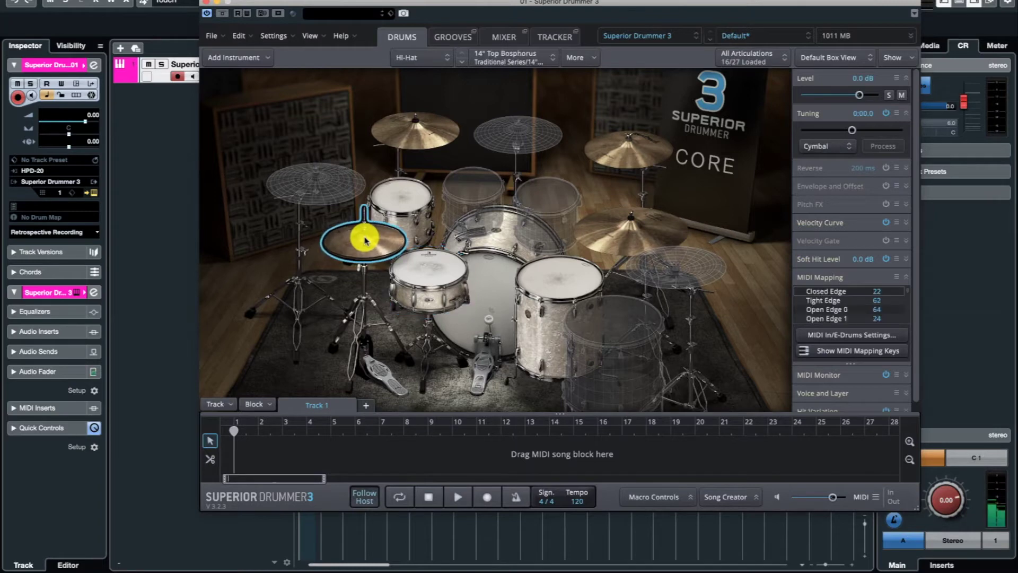
left_click(899, 301)
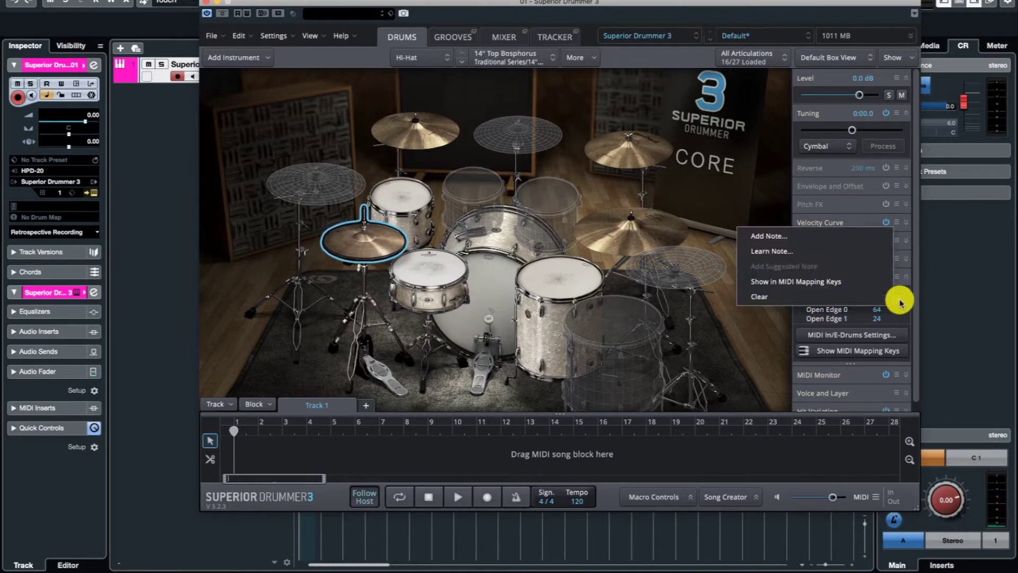
left_click(810, 252)
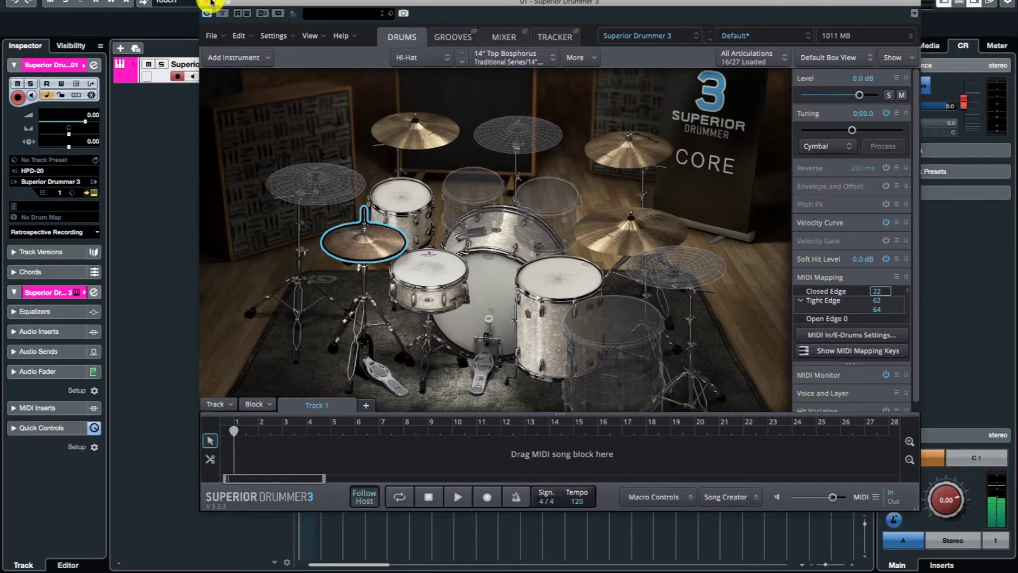
Test the pads during playback, close the Superior Drummer 3 window, and stop playback.
key("space")
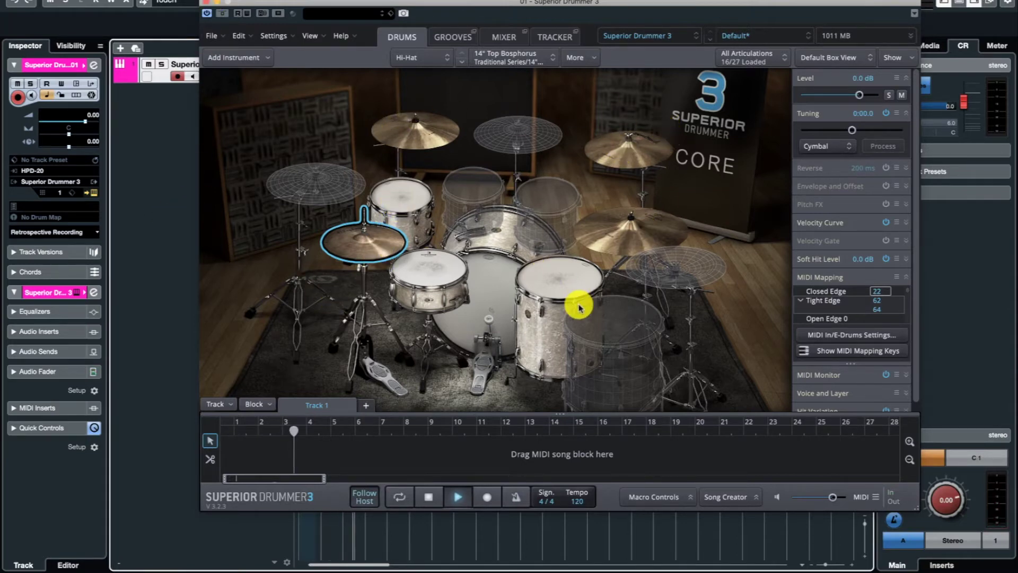
left_click(204, 3)
key("space")
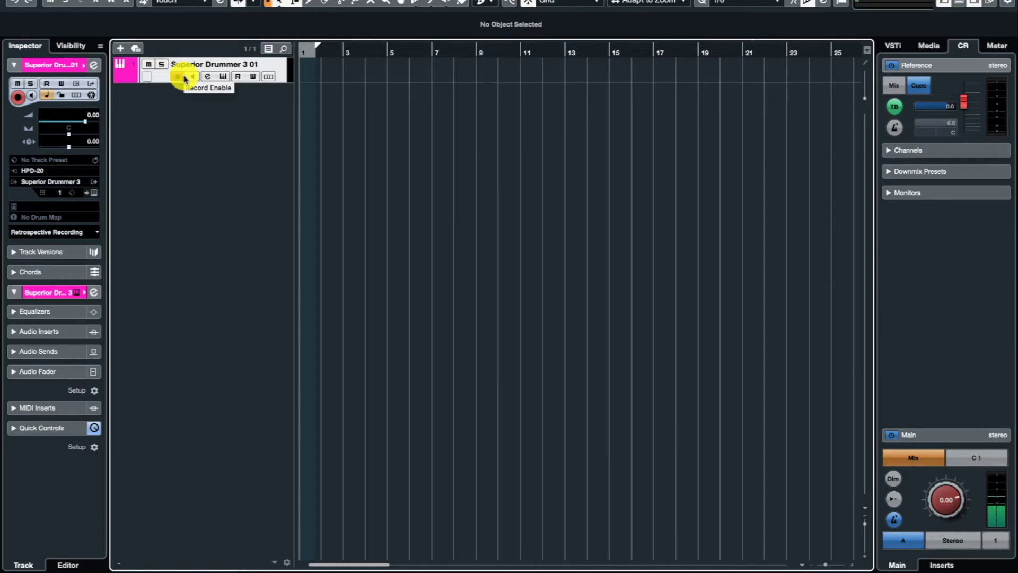
Record a MIDI drum part from the HPD-20 pads, then play it back.
key("KP_Multiply")
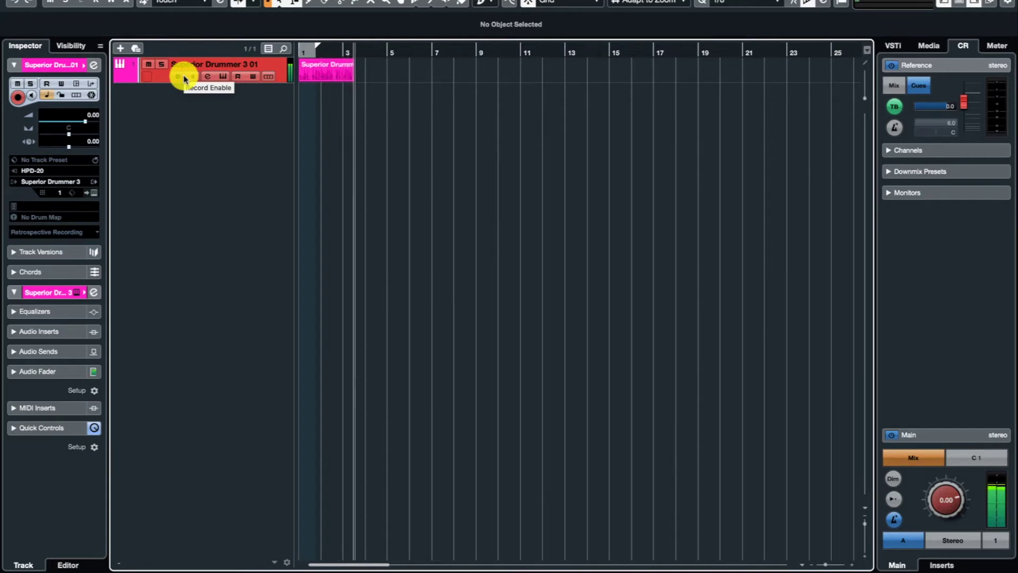
key("space")
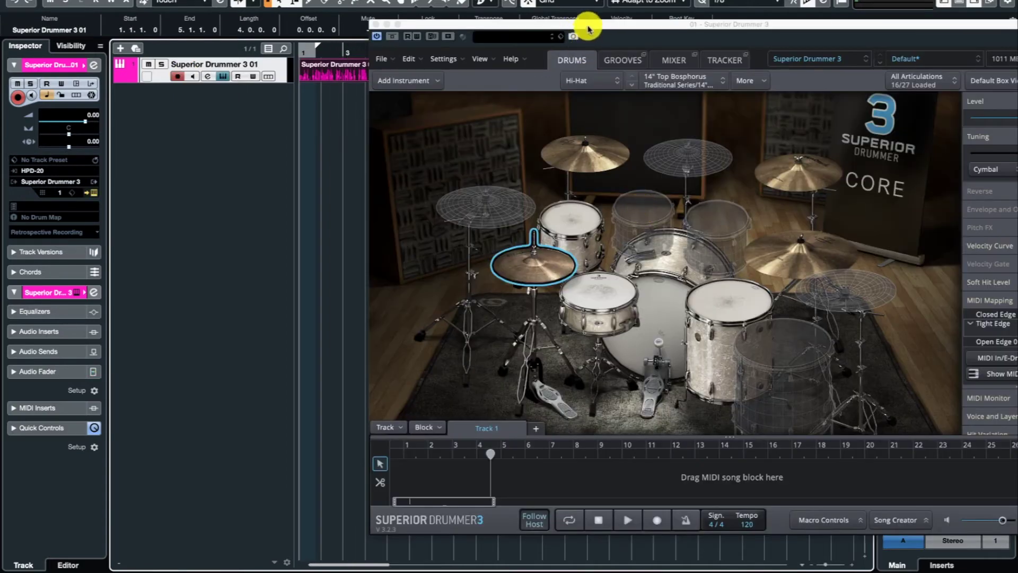
left_click_drag(588, 29, 434, 108)
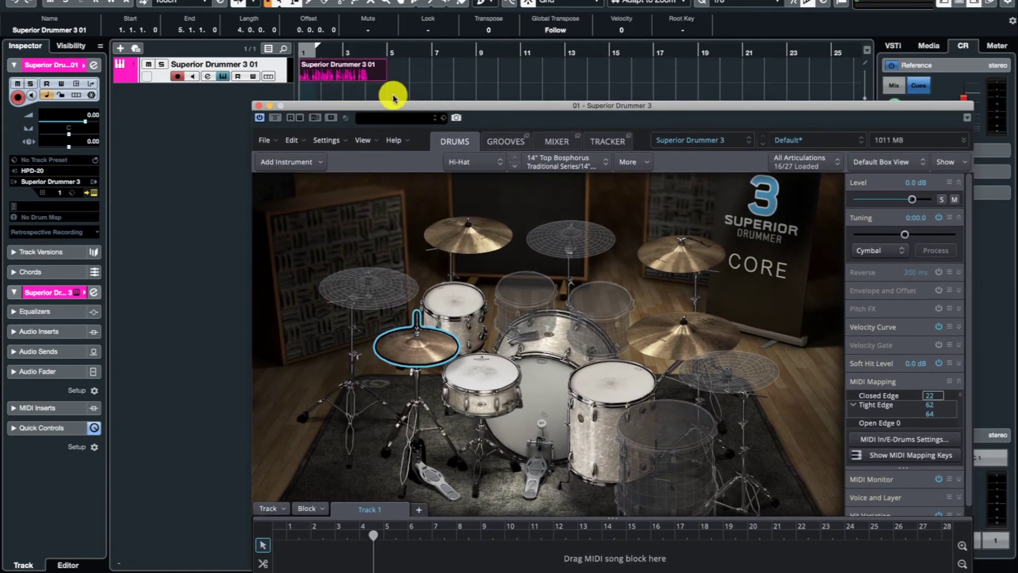
left_click(299, 55)
key("space")
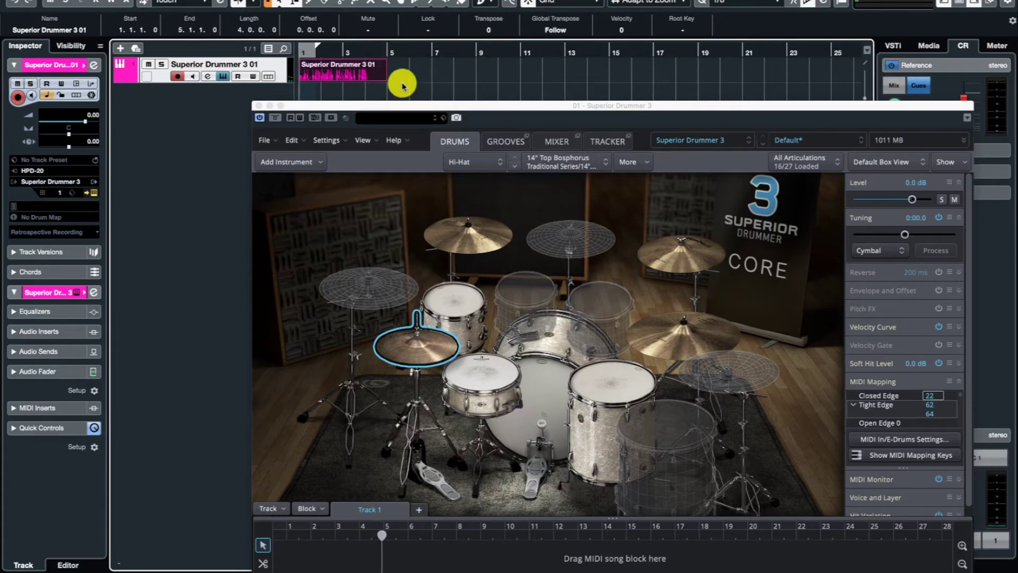
Open the recorded part's notes, reposition the Superior Drummer window, then close it.
double_click(352, 75)
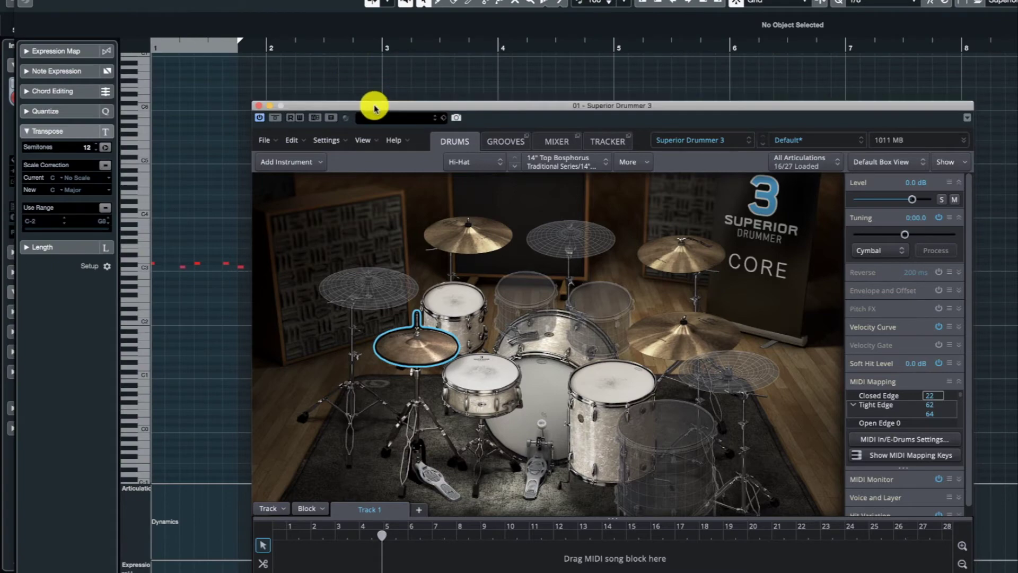
left_click_drag(371, 103, 760, 186)
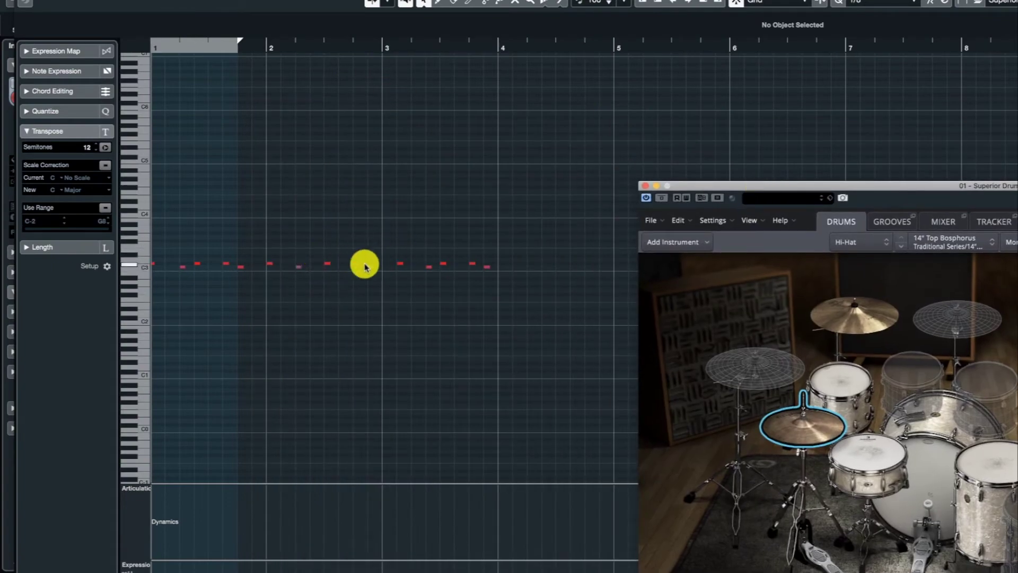
left_click_drag(734, 186, 368, 167)
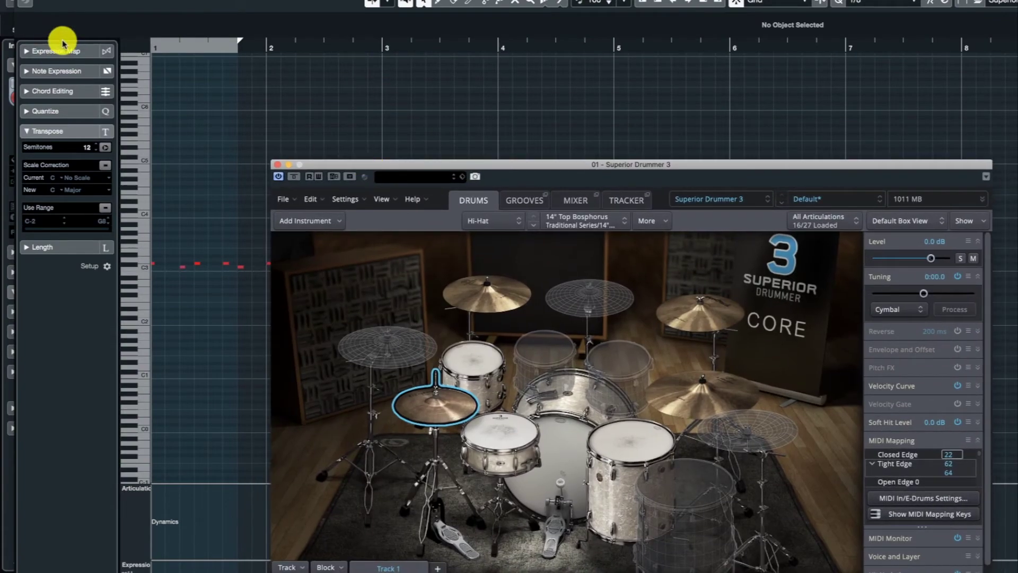
left_click(277, 62)
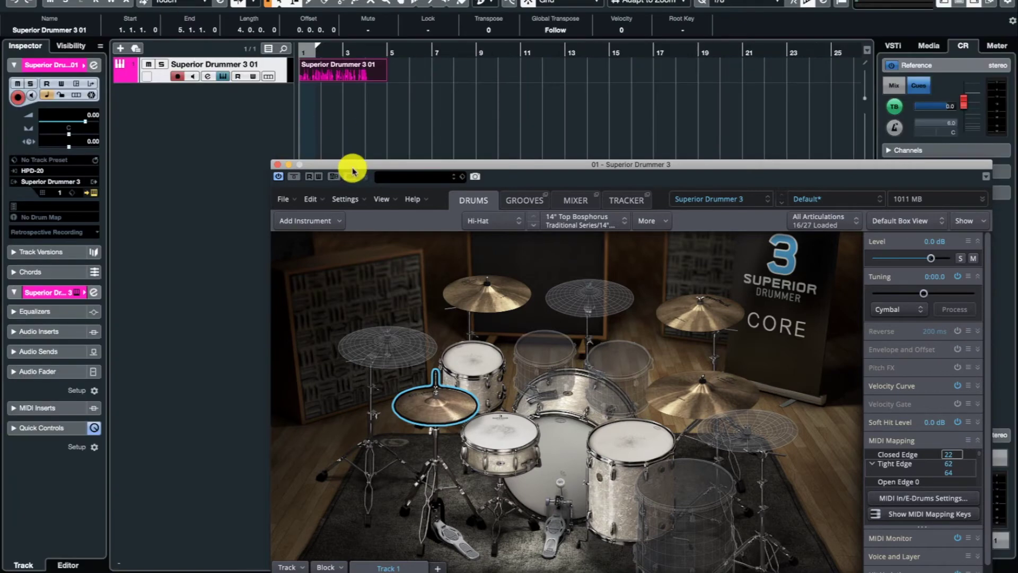
left_click_drag(351, 167, 324, 136)
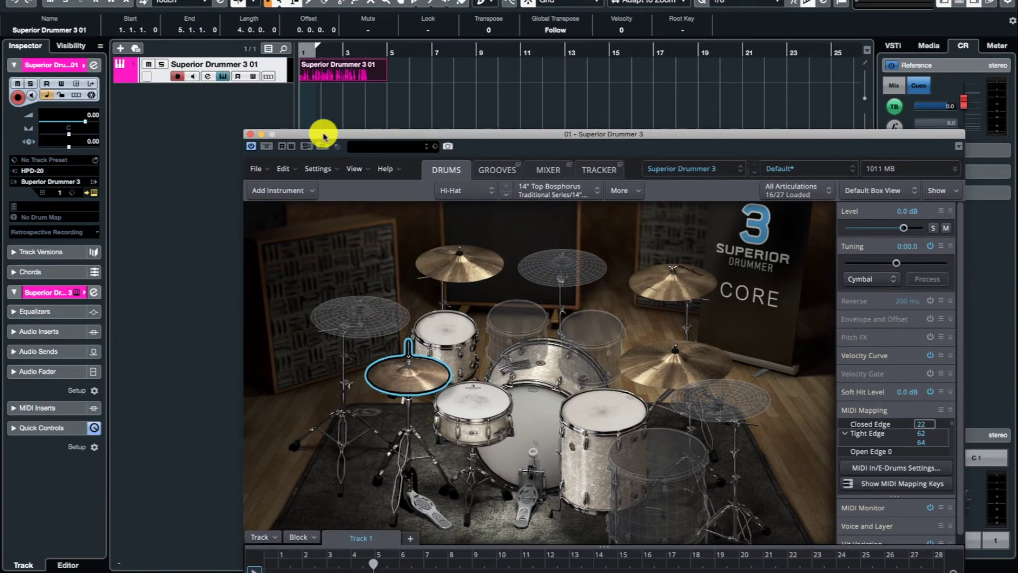
left_click_drag(324, 136, 274, 100)
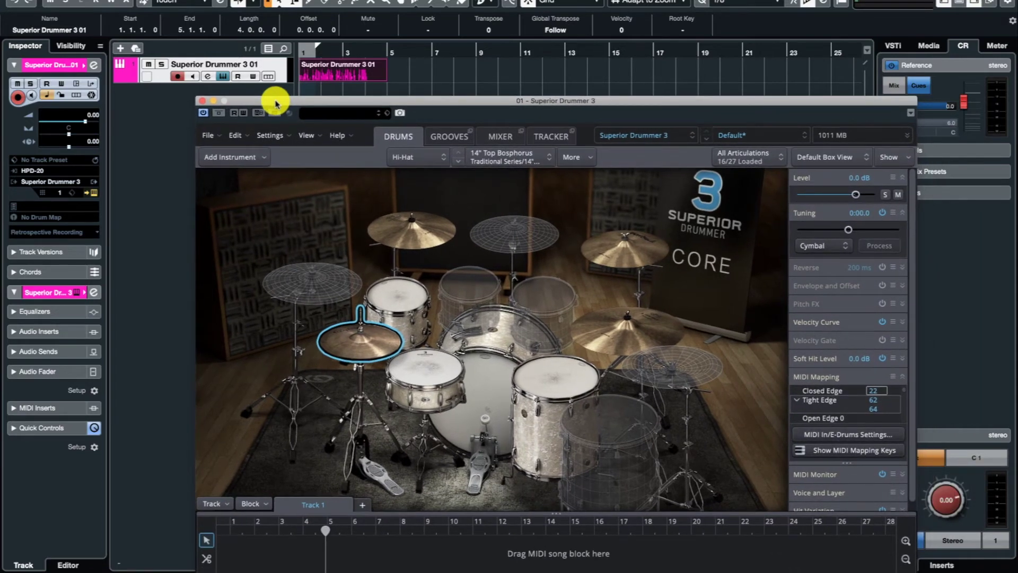
left_click(202, 100)
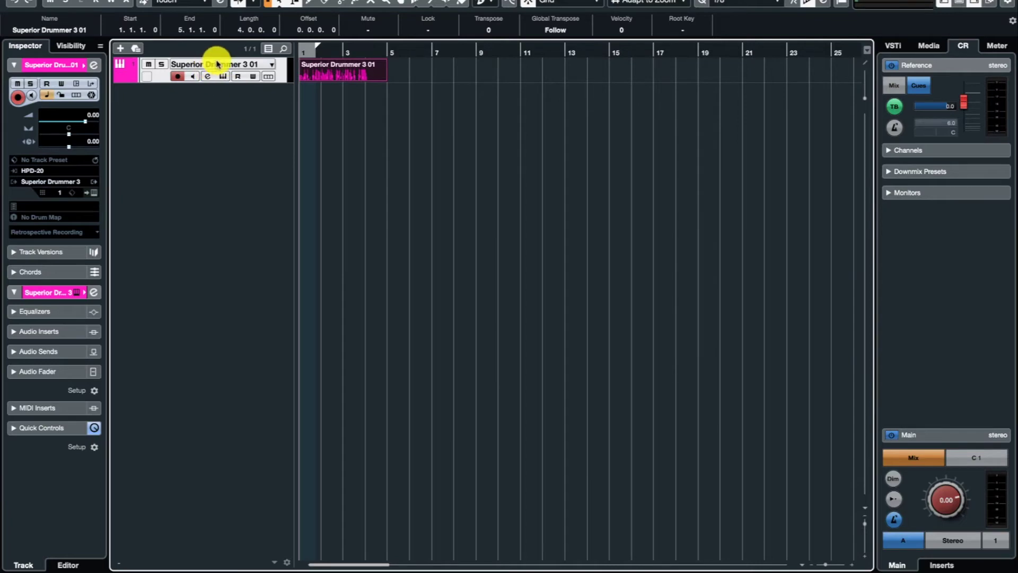
Open the track's VST instrument list and highlight Kontakt.
left_click(35, 184)
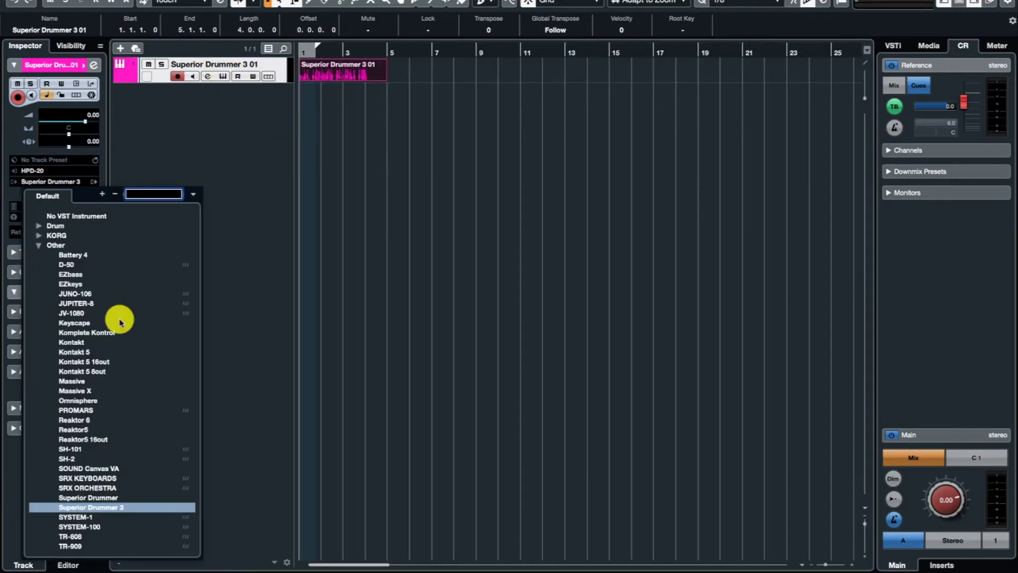
left_click(82, 345)
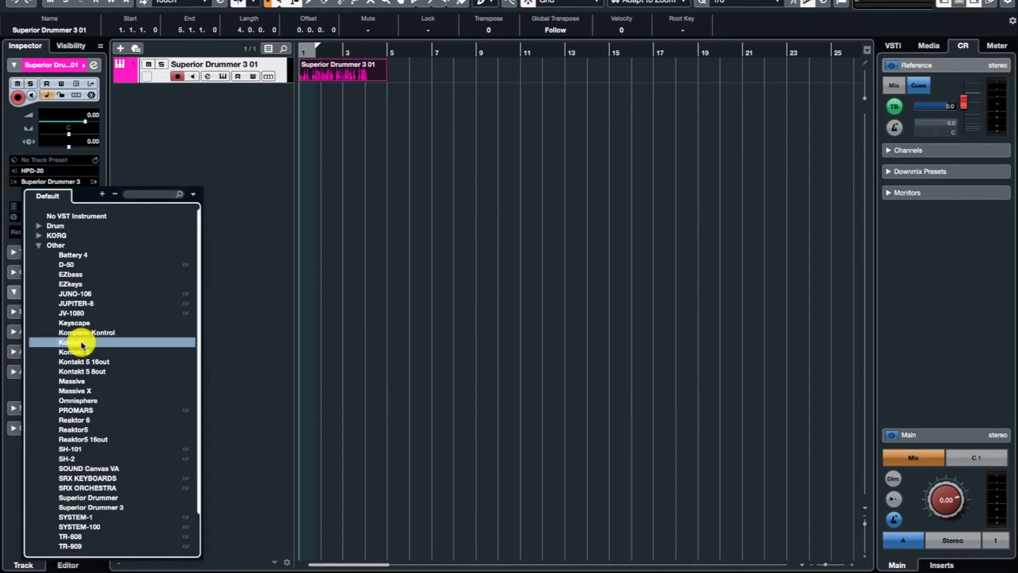
Load Kontakt and drag Tabla.nki from India > Instruments into the Multi Rack.
left_click(168, 342)
scroll(292, 414, "down", 15)
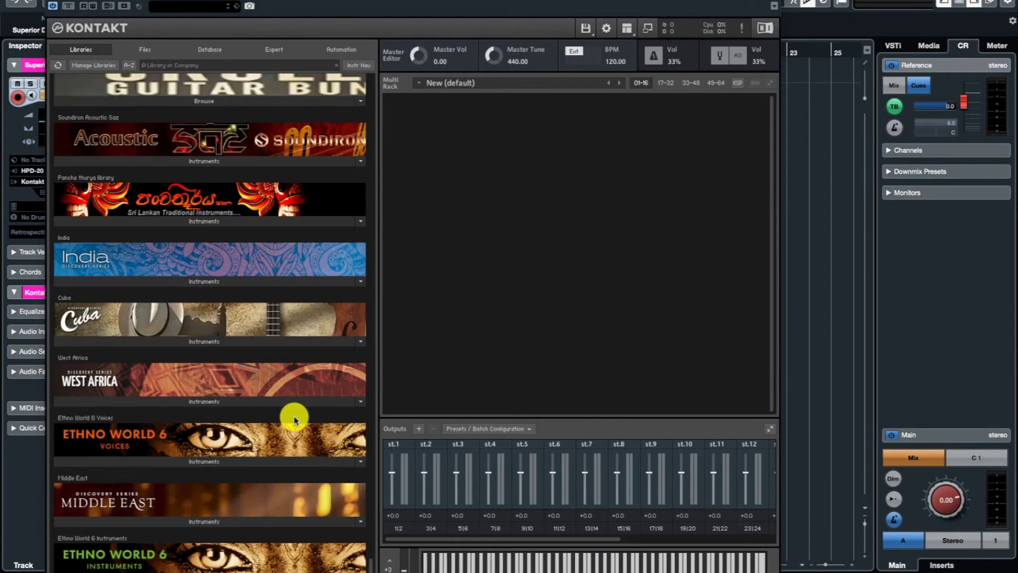
left_click(209, 281)
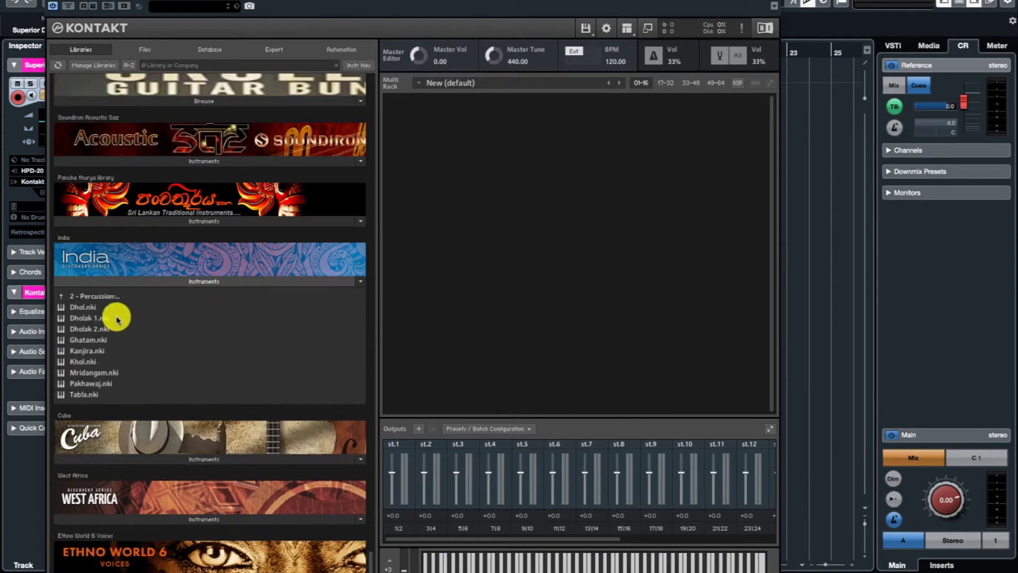
left_click(87, 395)
left_click_drag(88, 395, 477, 245)
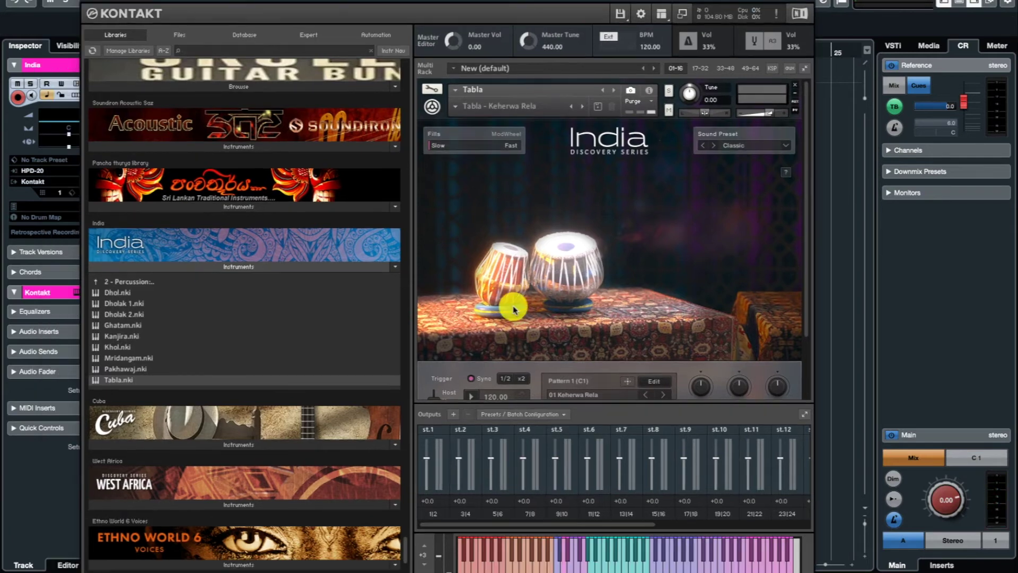
Open the Tabla pattern editor and show its key mapping under Sound Preset.
scroll(684, 372, "down", 3)
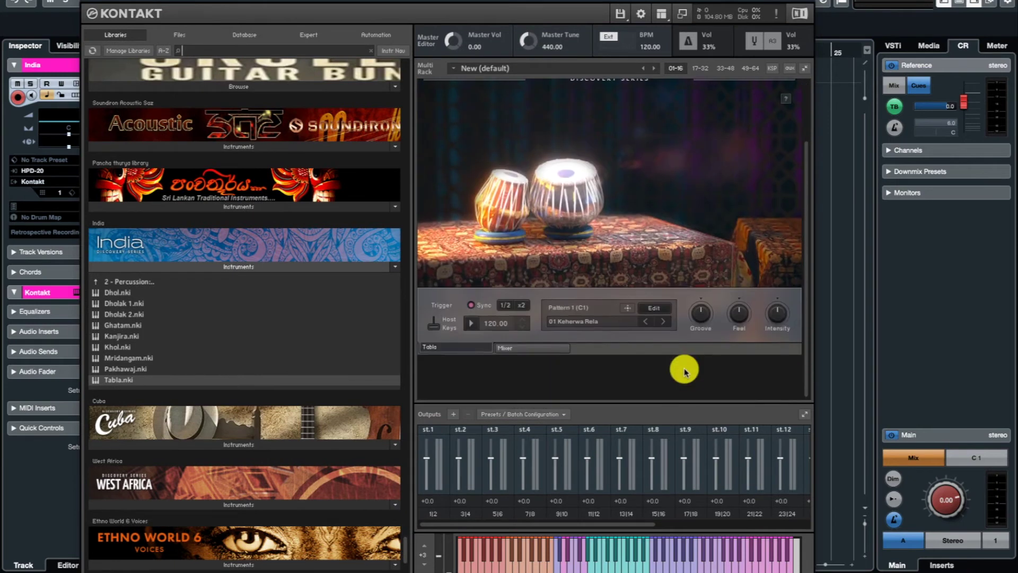
left_click(657, 309)
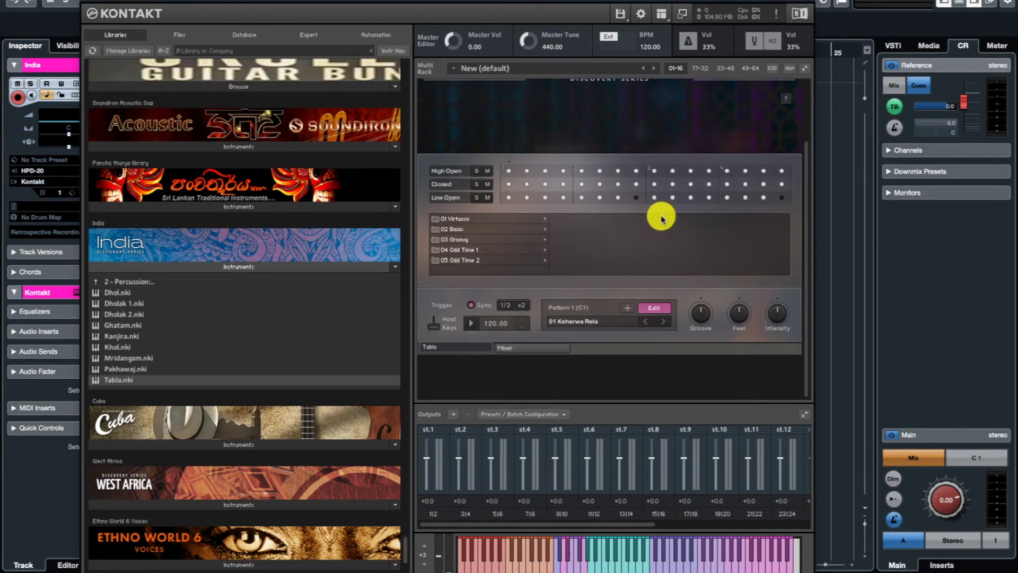
scroll(659, 216, "up", 2)
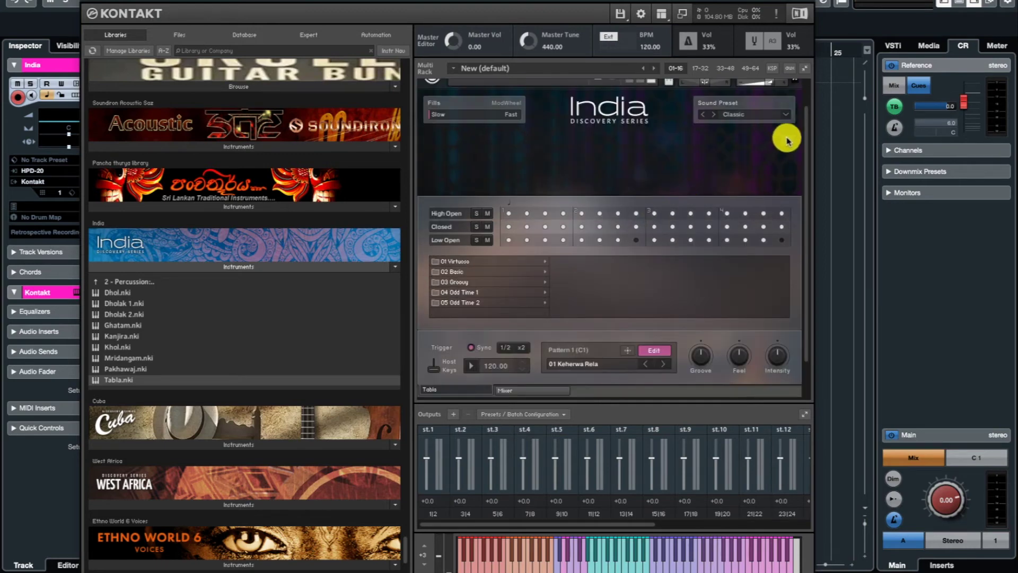
left_click(786, 139)
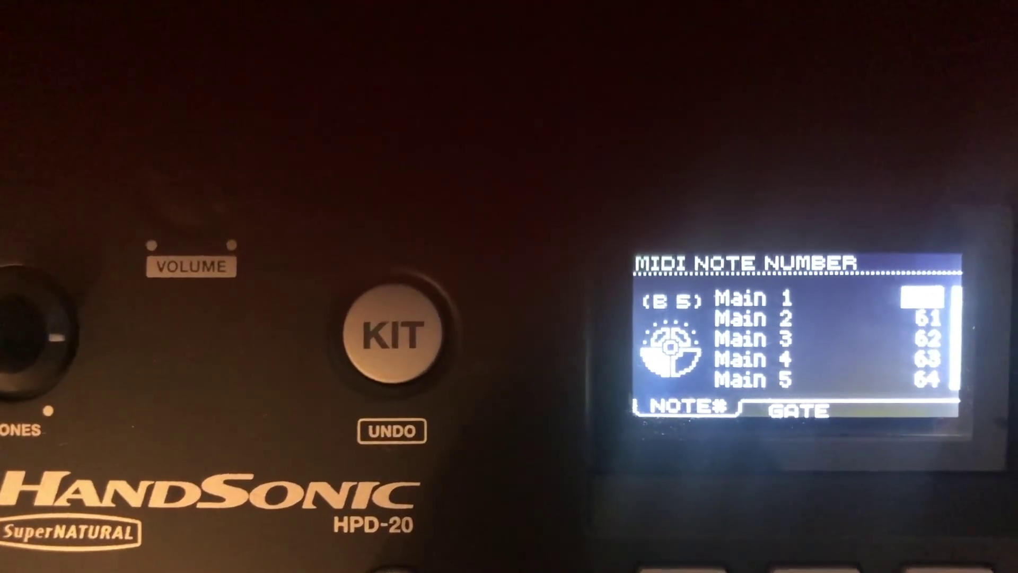
Step the HPD-20 Main 1 pad's MIDI note number up and down to match the tabla mapping.
key("Down")
key("Up")
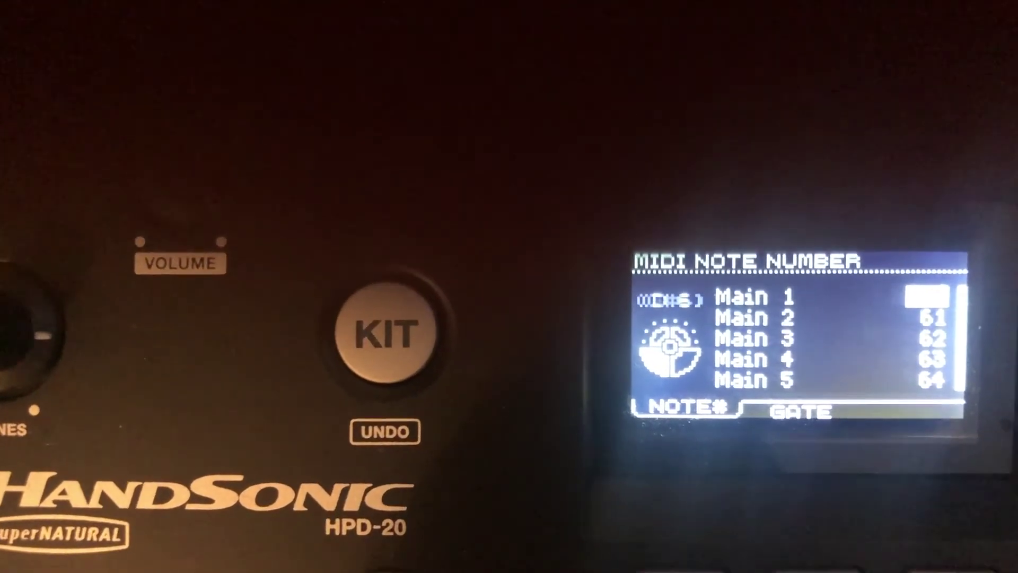
key("Down")
key("Down")
key("Down")
key("Down")
key("Down")
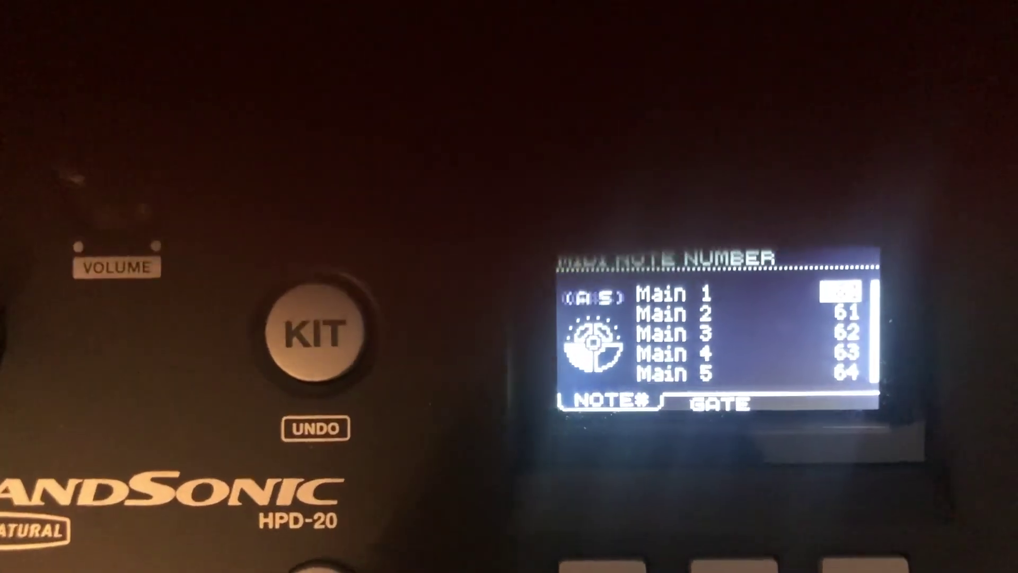
key("Up")
key("Up")
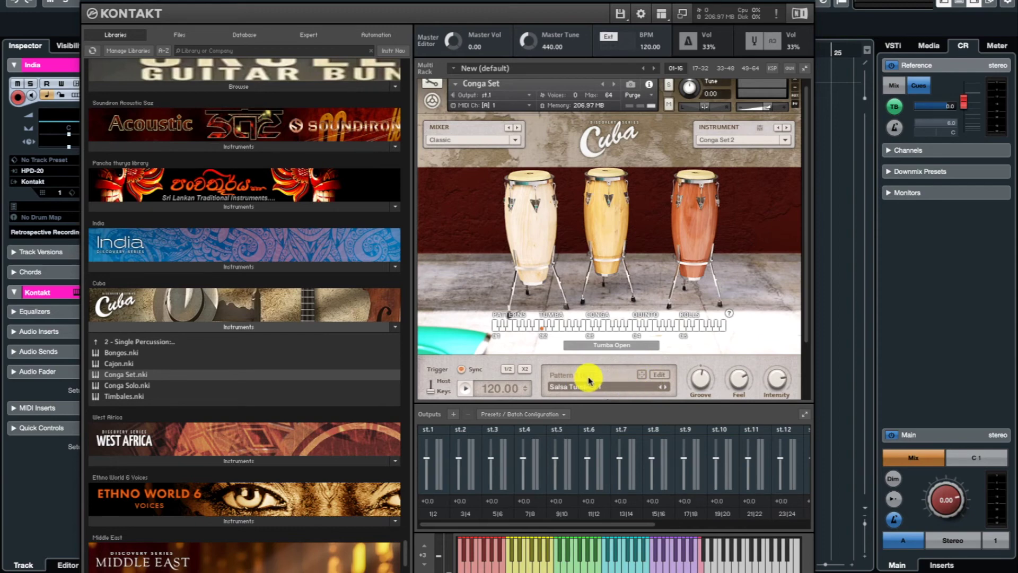
Audition the Conga Set, switch it to the Salsa Tumbao 2 pattern, and close Kontakt.
scroll(679, 329, "down", 2)
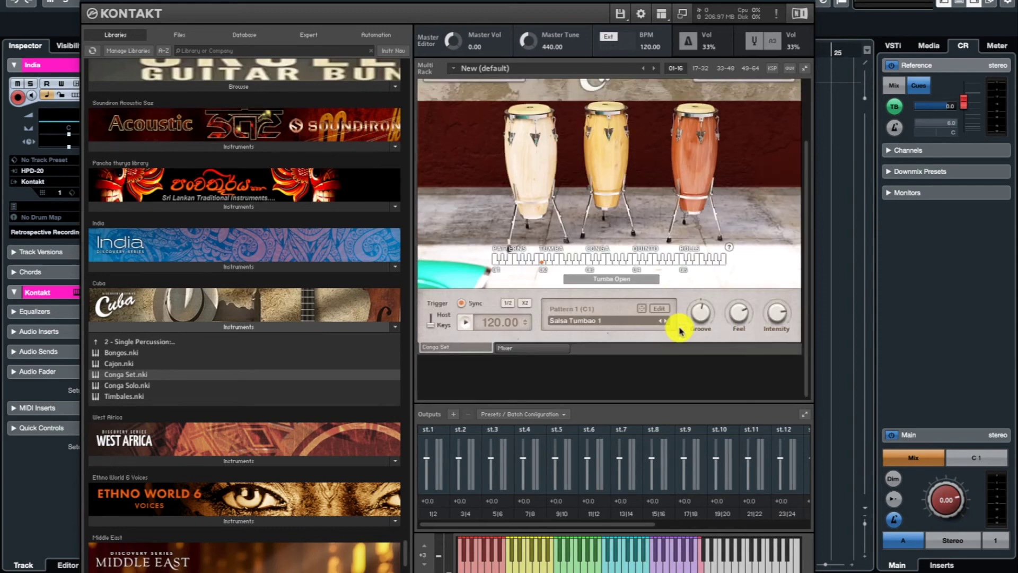
scroll(681, 331, "up", 1)
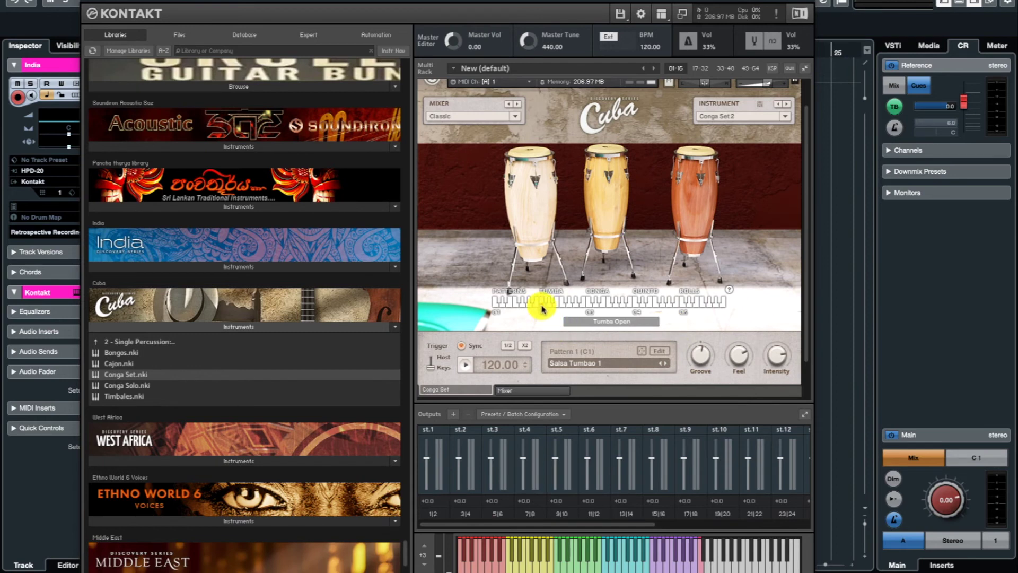
left_click(517, 561)
left_click(511, 568)
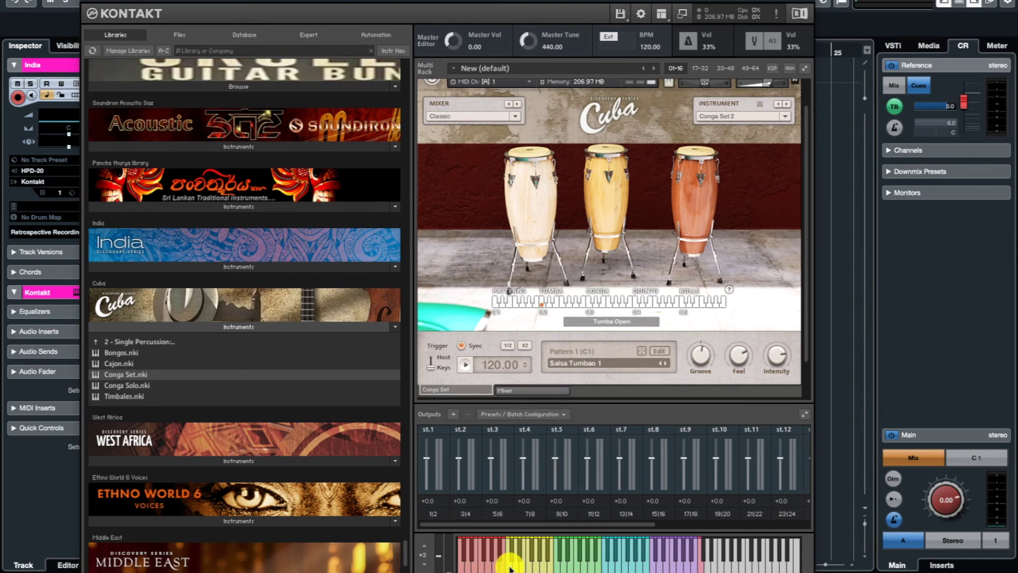
left_click(545, 307)
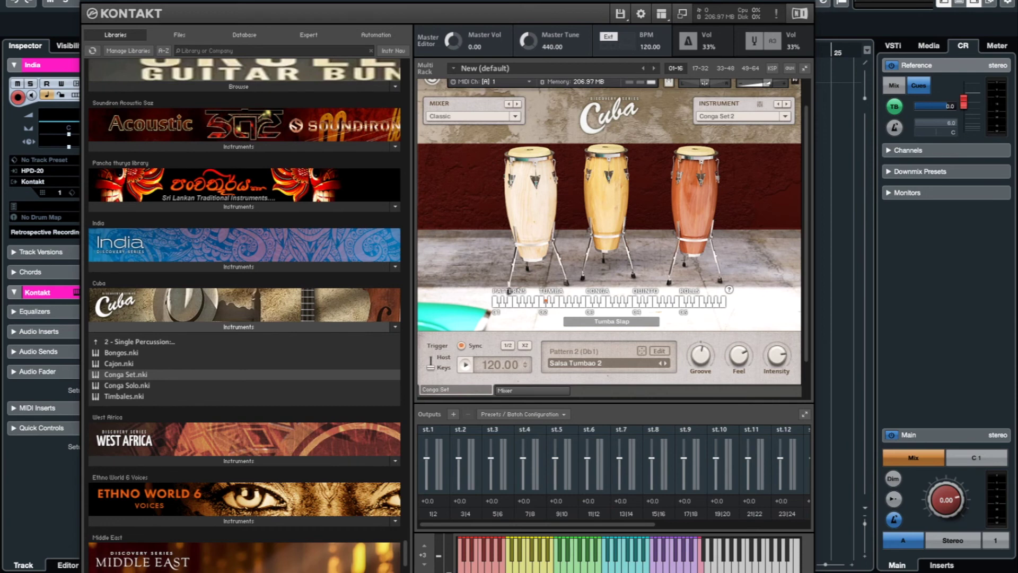
key("super+w")
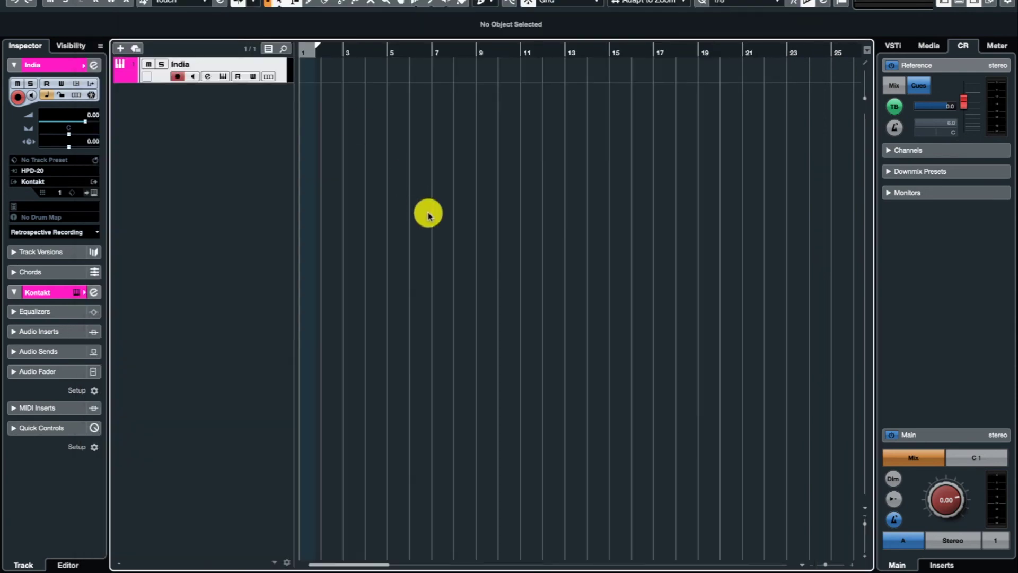